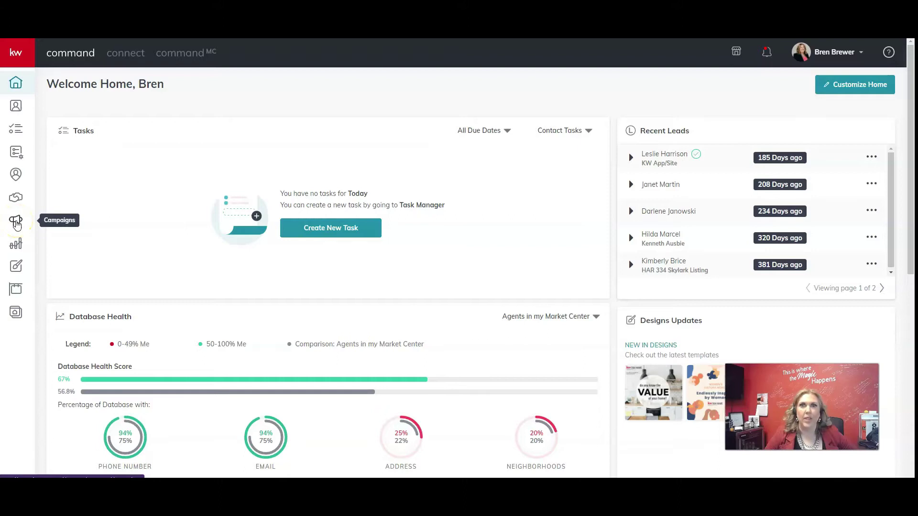
- Go to Campaigns from the megaphone icon and browse the three suggested Quick Posts
click(16, 225)
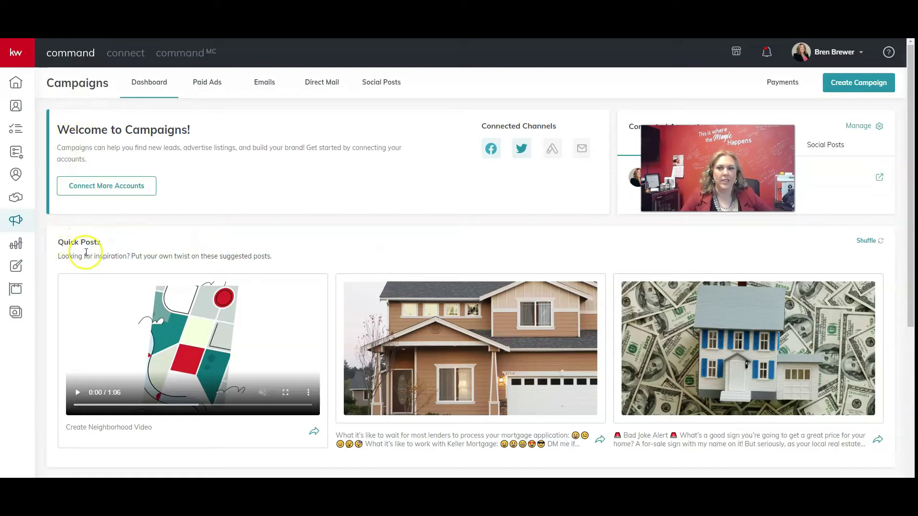
scroll(120, 258, down, 1)
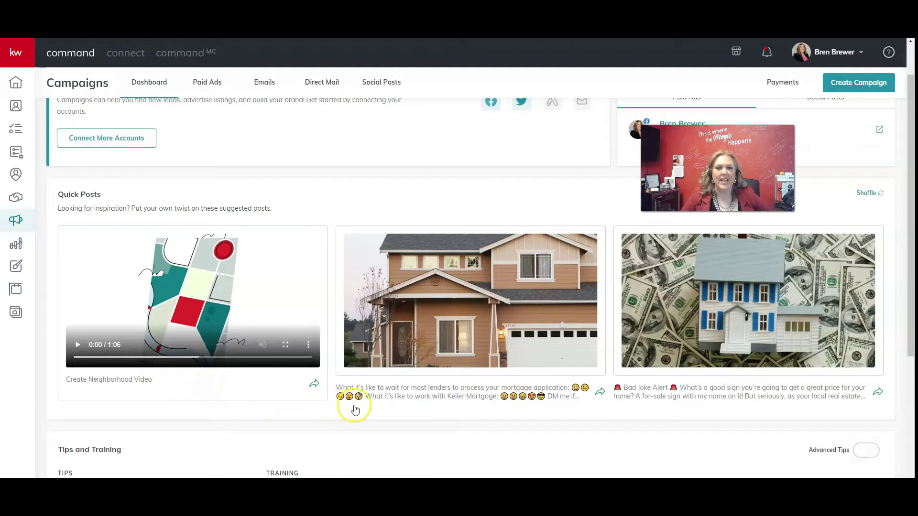
scroll(454, 400, up, 1)
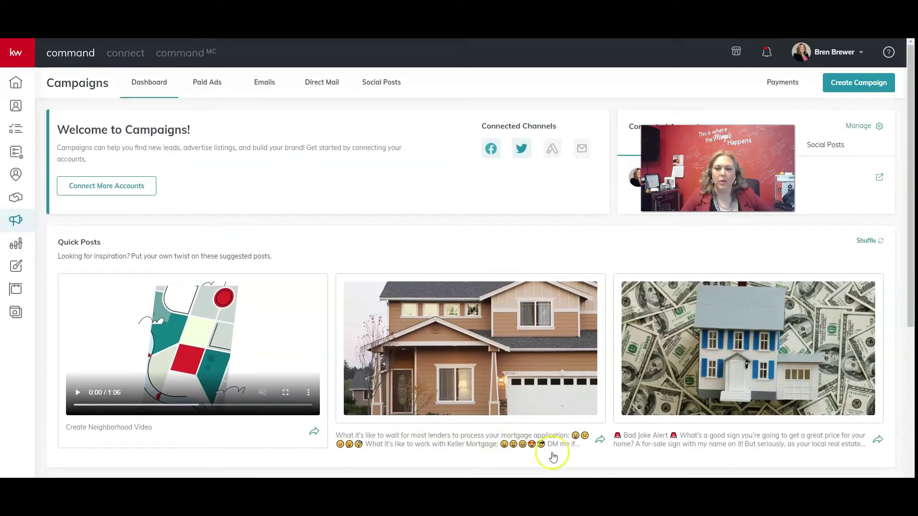
scroll(709, 428, down, 1)
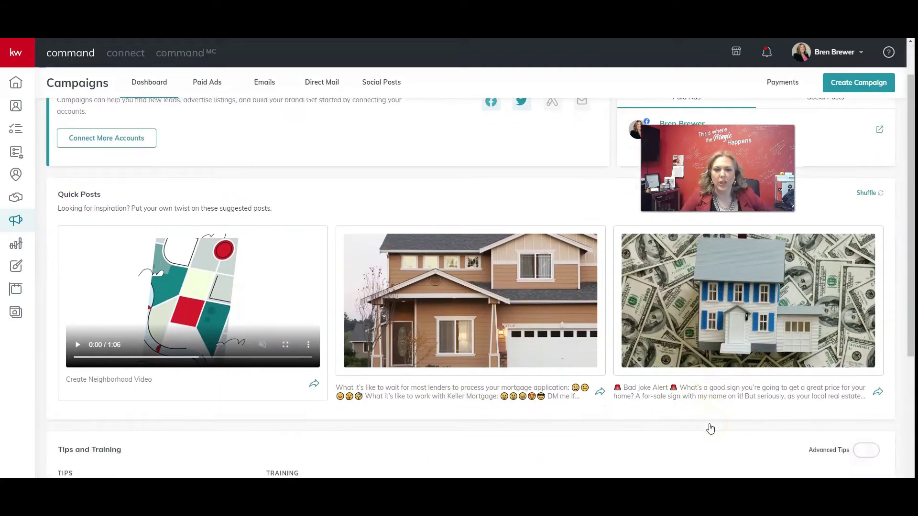
scroll(710, 429, up, 1)
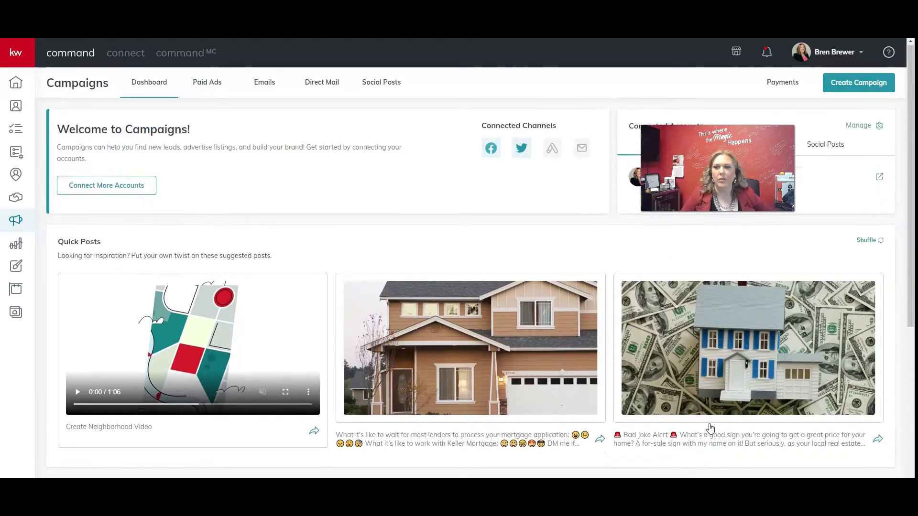
- Shuffle the Quick Posts five times until the house-on-money Bad Joke Alert post appears
click(867, 242)
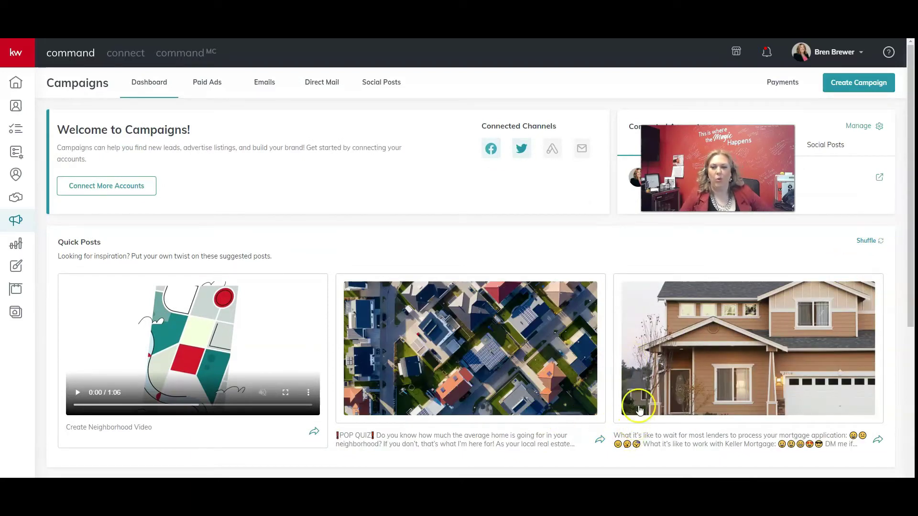
click(867, 241)
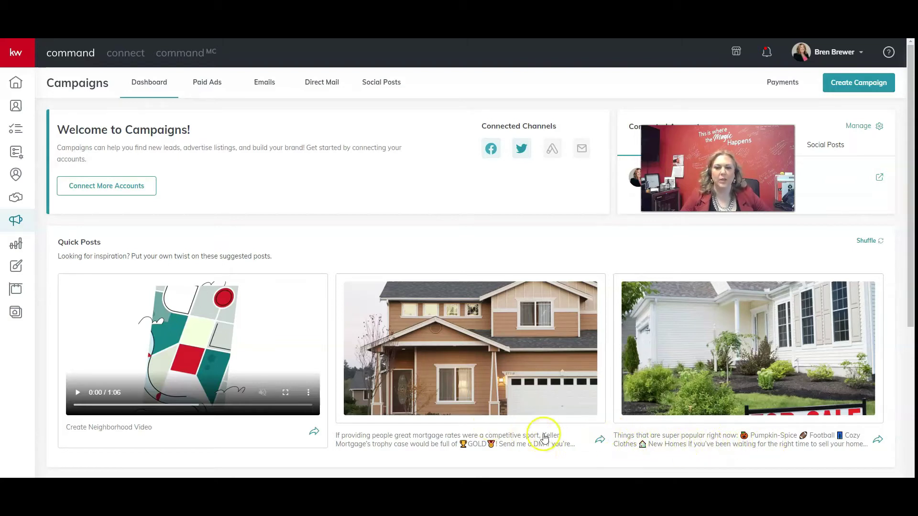
click(867, 241)
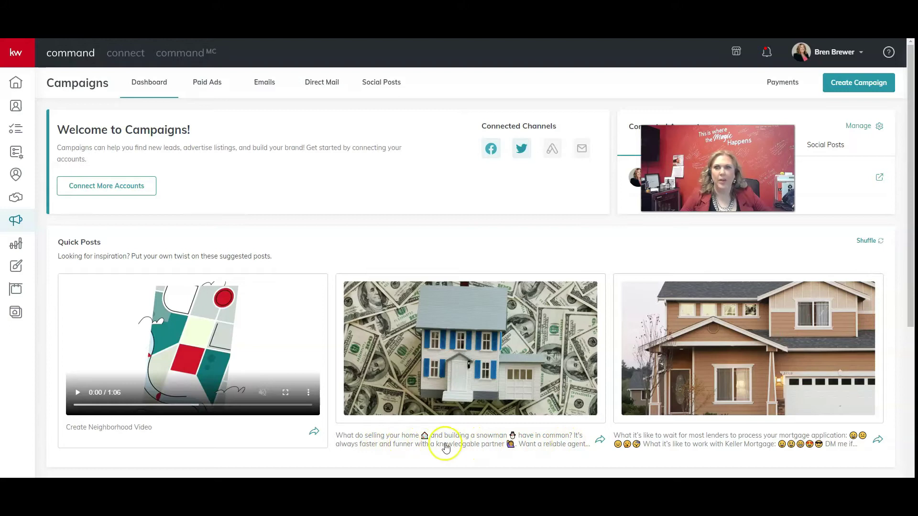
click(867, 240)
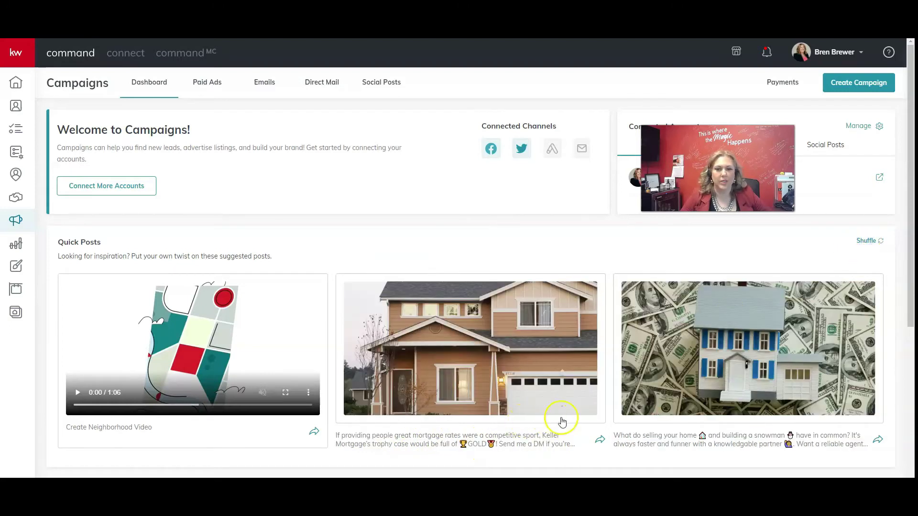
click(867, 241)
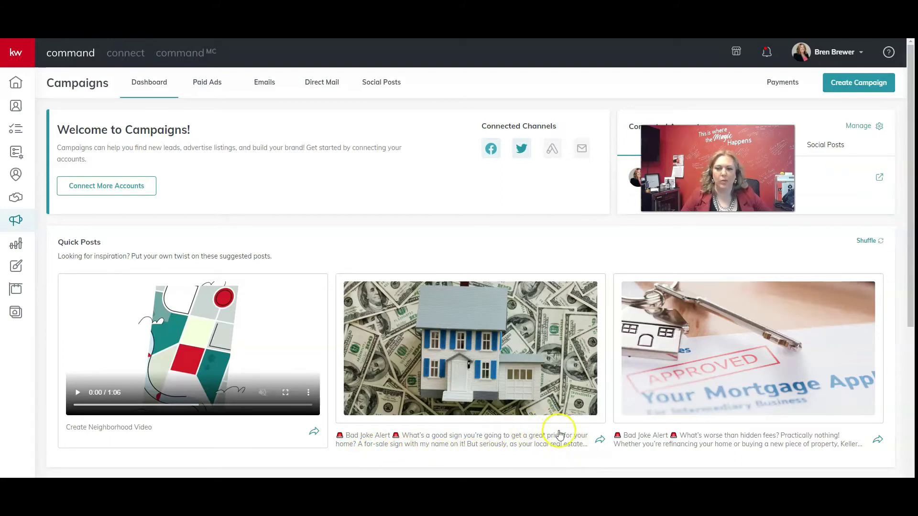
- Start a campaign from the house-on-money Bad Joke Alert post, targeting the personal Facebook page channel
click(598, 440)
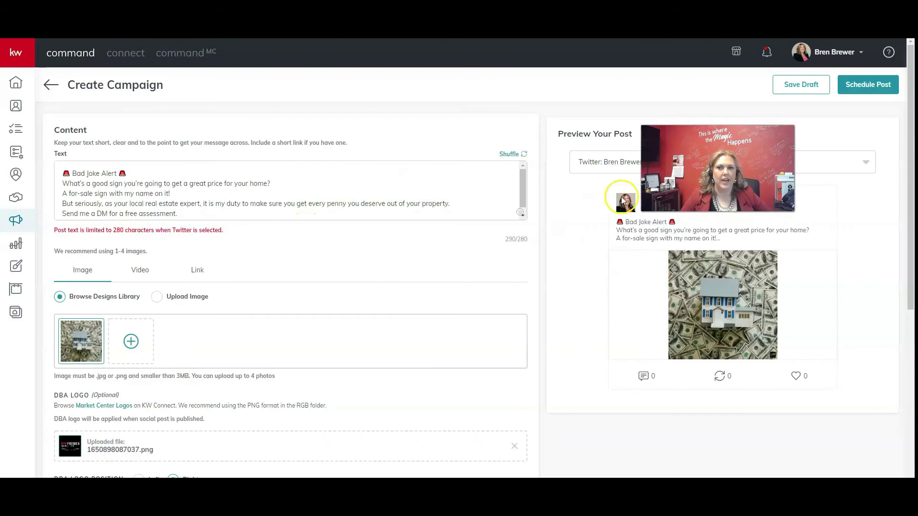
scroll(262, 208, down, 1)
scroll(301, 261, down, 1)
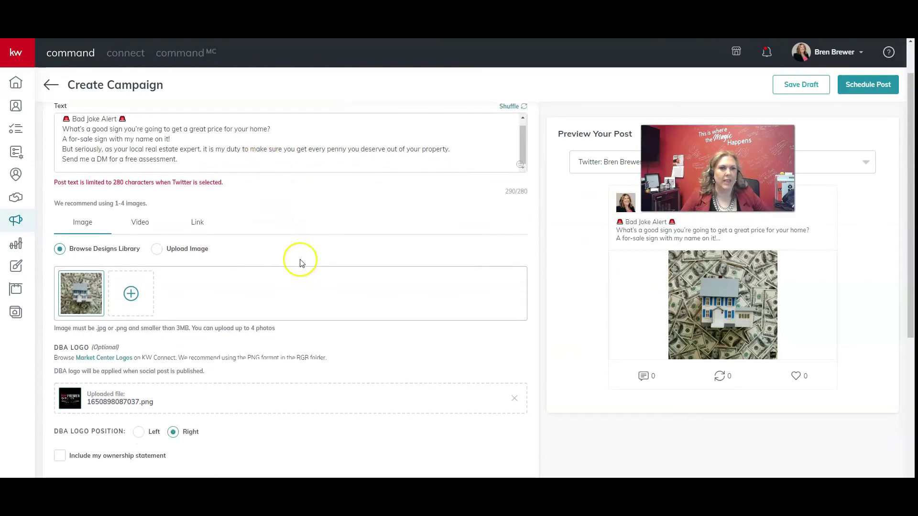
scroll(299, 260, down, 5)
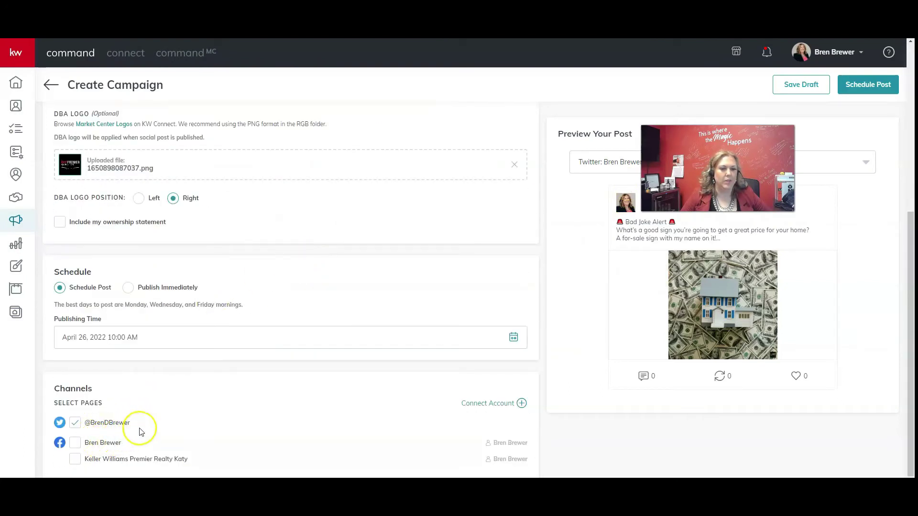
click(75, 444)
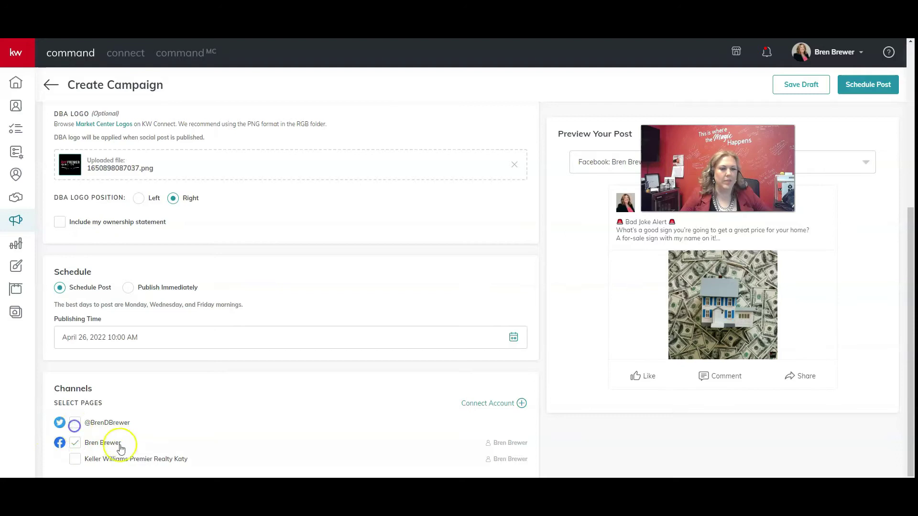
scroll(215, 443, up, 6)
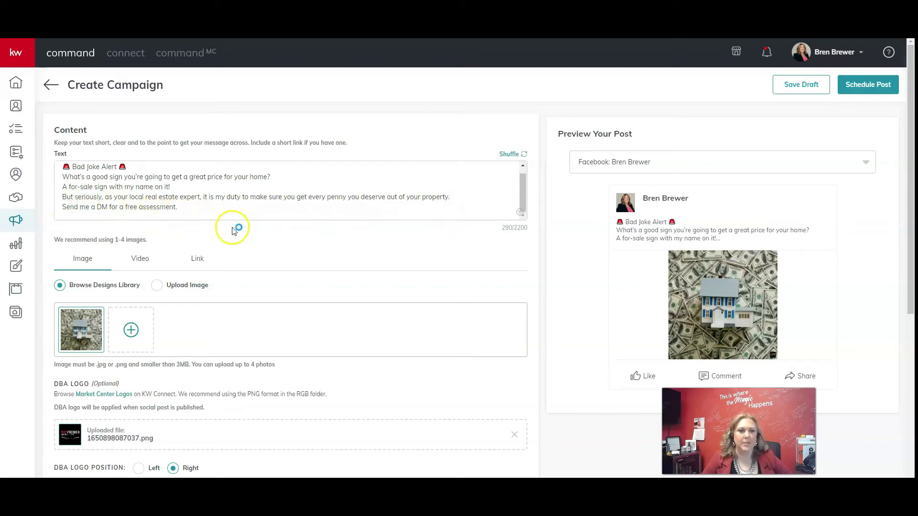
- Keep the DBA logo position on the right after trying the left side
scroll(218, 267, down, 1)
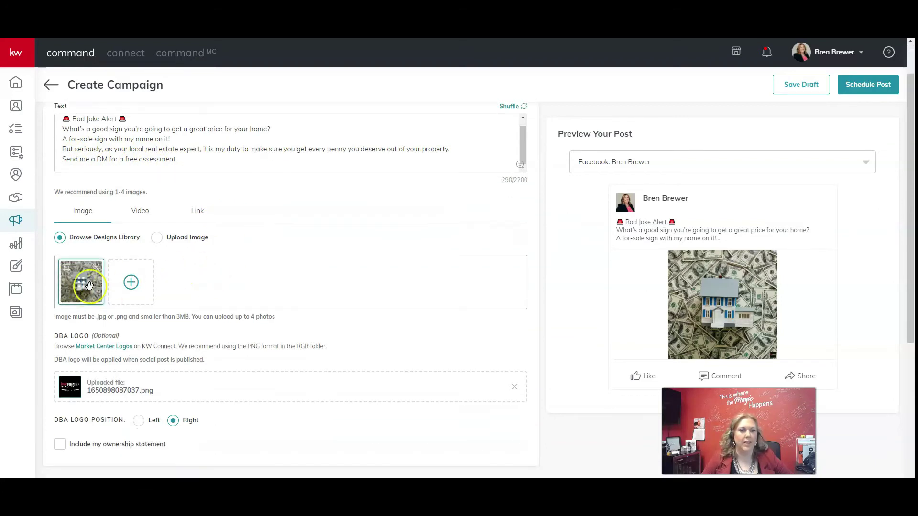
scroll(122, 354, down, 1)
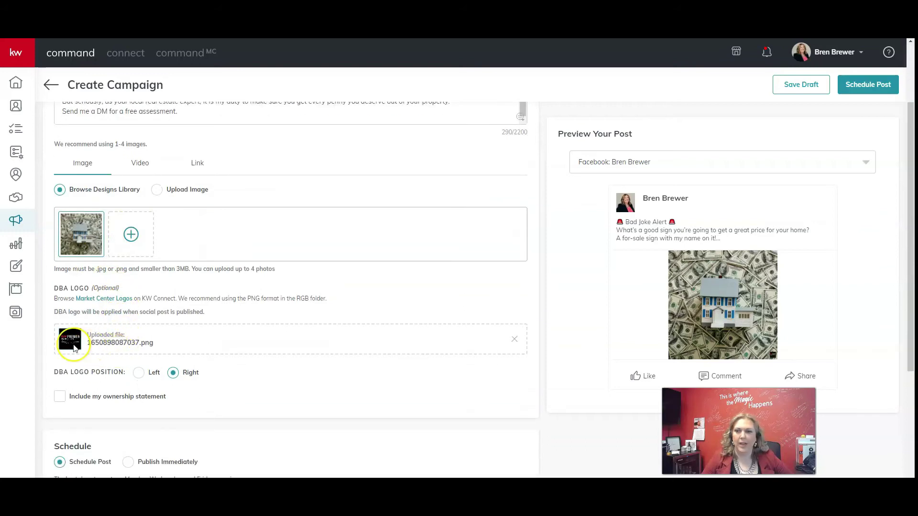
scroll(131, 344, down, 1)
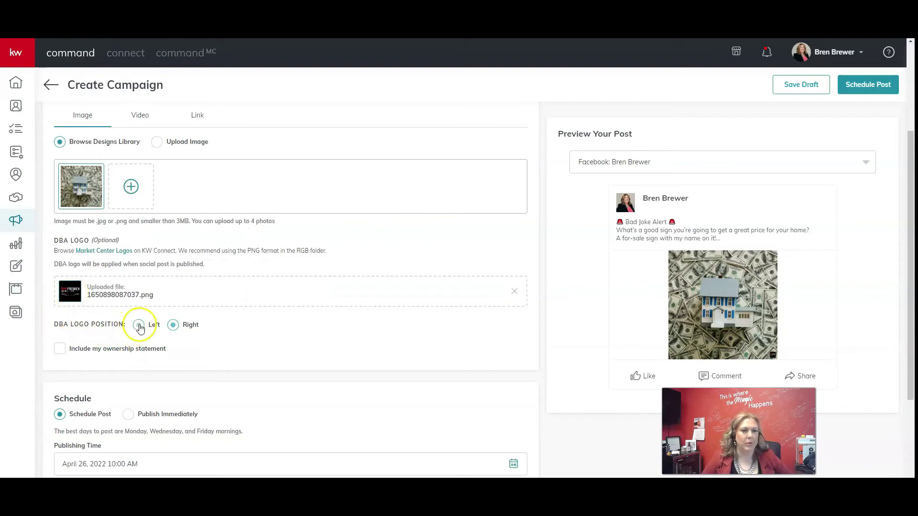
click(139, 325)
click(173, 325)
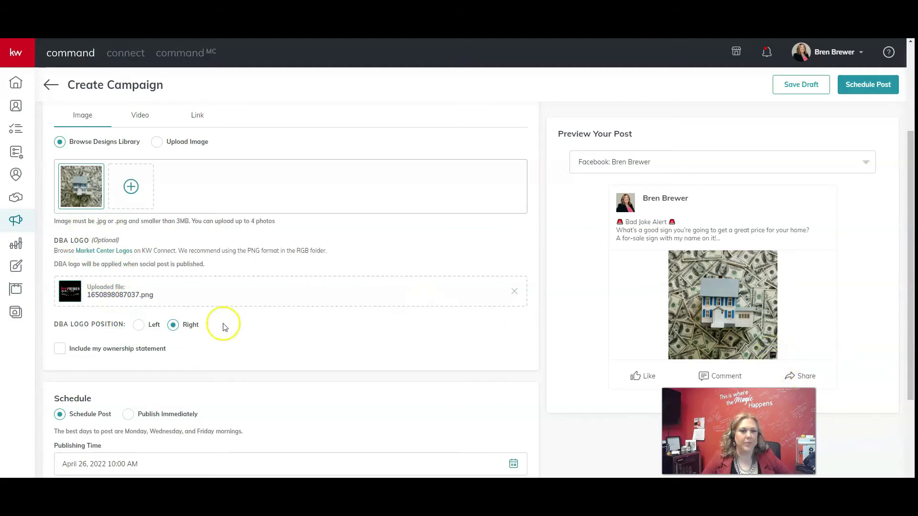
- Apply the 'Each office is independently owned and operated' ownership statement to the image
click(60, 349)
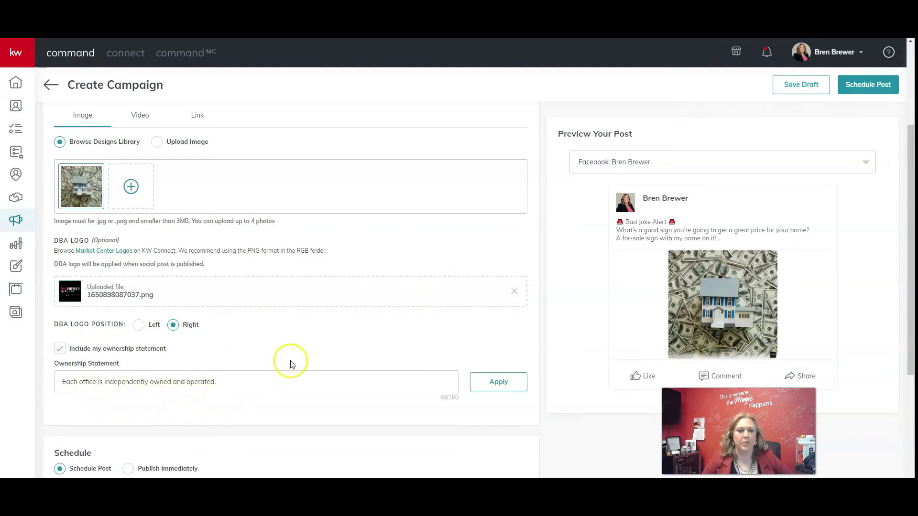
scroll(292, 365, down, 1)
click(496, 337)
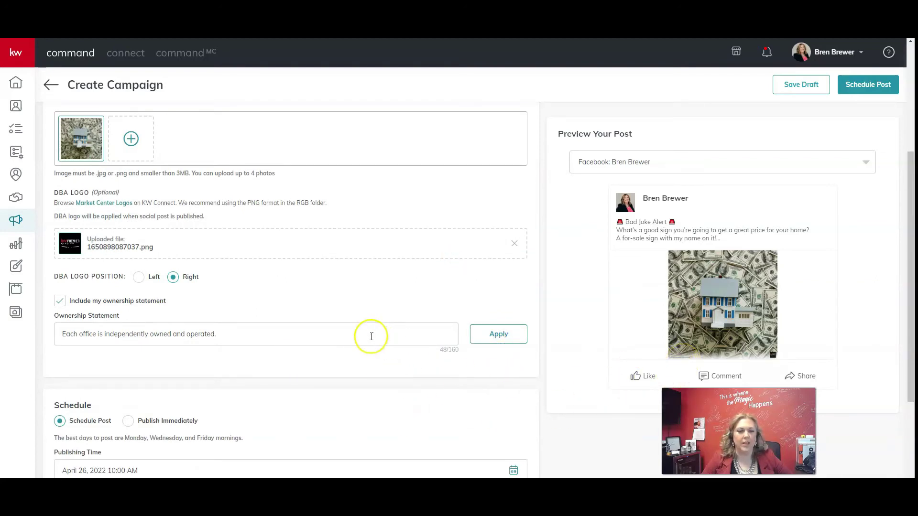
scroll(359, 334, down, 2)
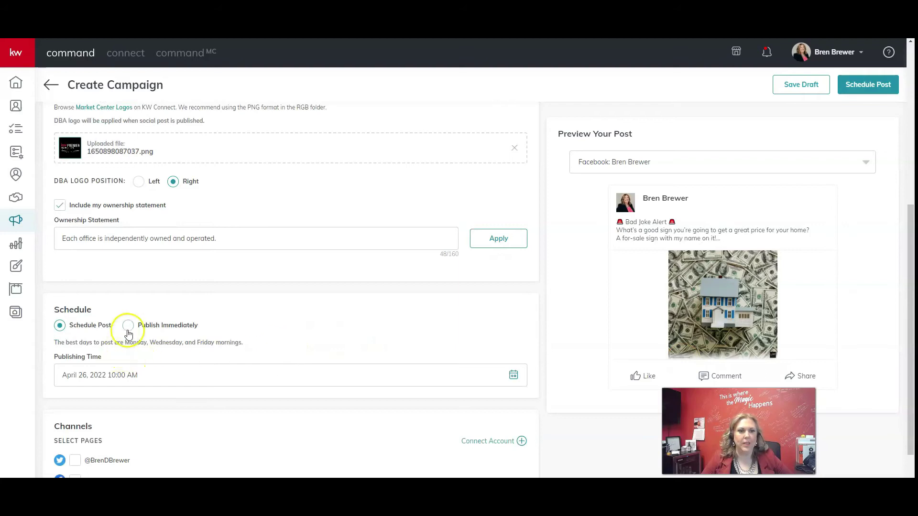
- Set the post to Publish Immediately and confirm Publish Post to the Facebook page
click(128, 328)
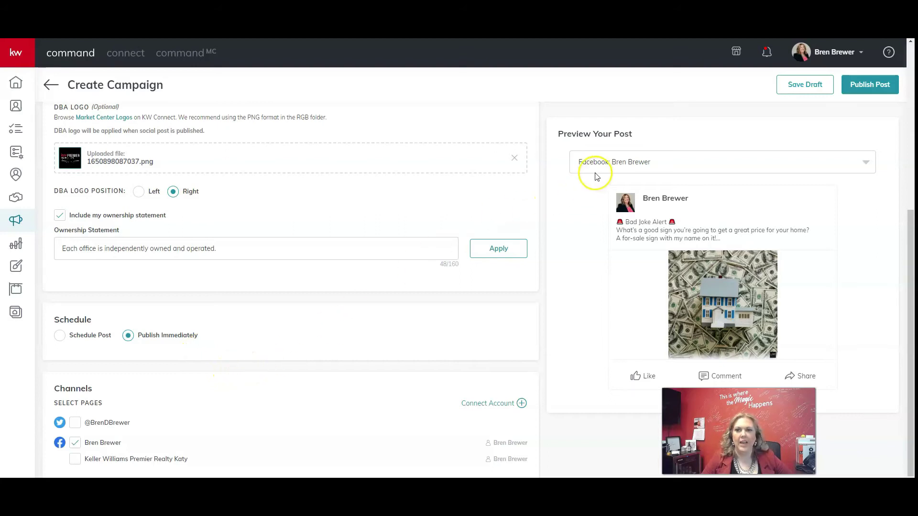
click(813, 172)
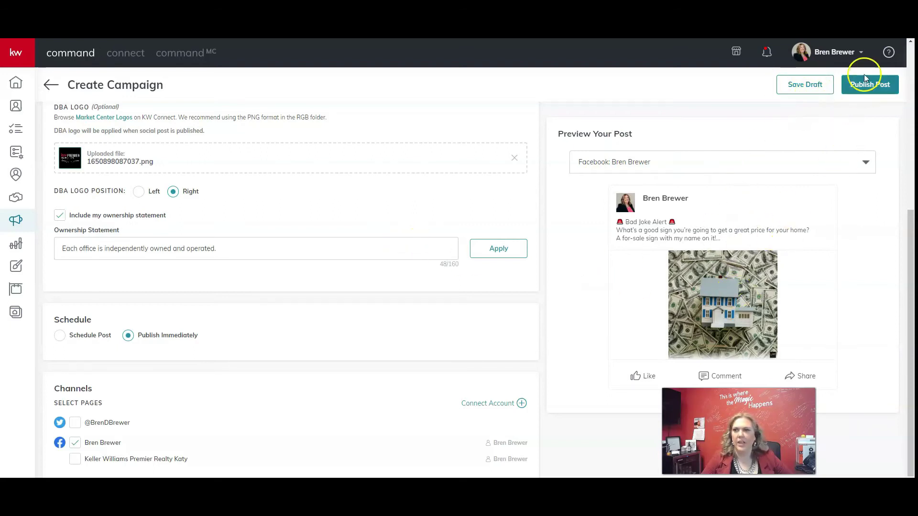
click(862, 89)
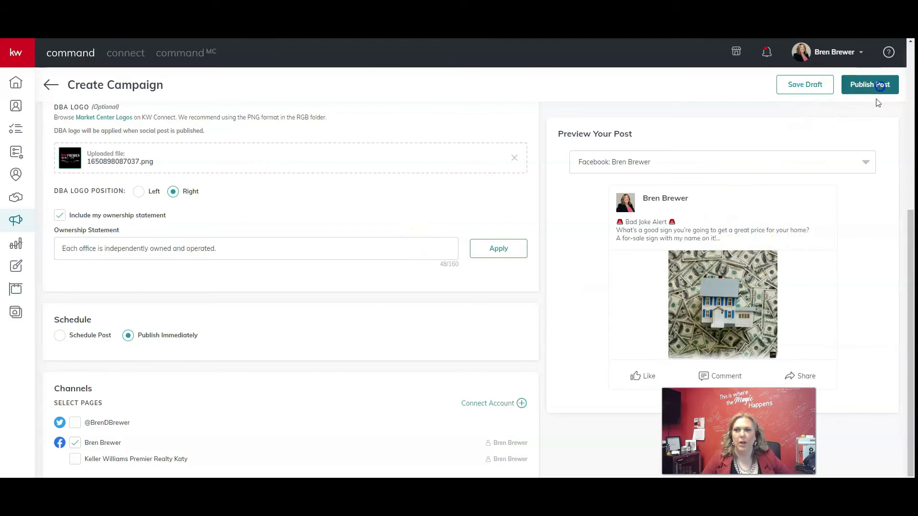
click(482, 290)
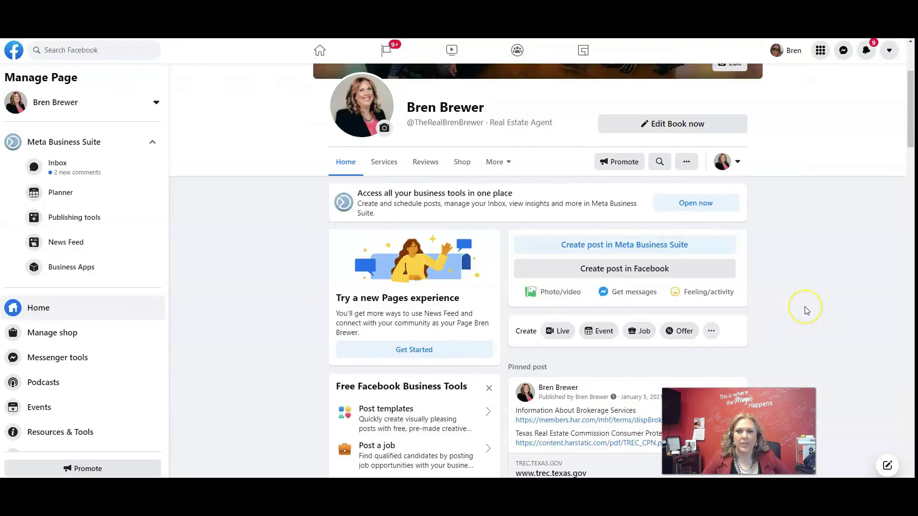
- Scroll the Facebook page to Other posts to find the live house-on-money joke post
scroll(806, 310, down, 5)
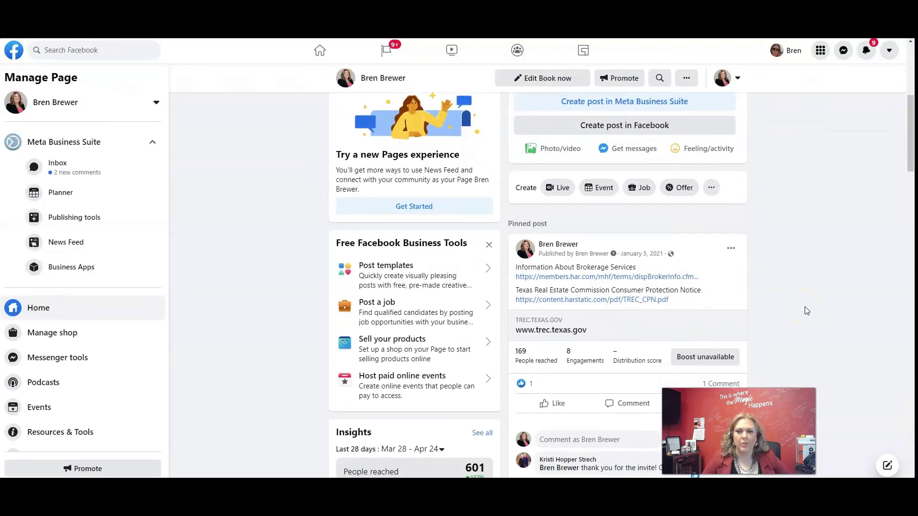
scroll(806, 310, down, 2)
scroll(806, 309, down, 2)
scroll(806, 310, down, 2)
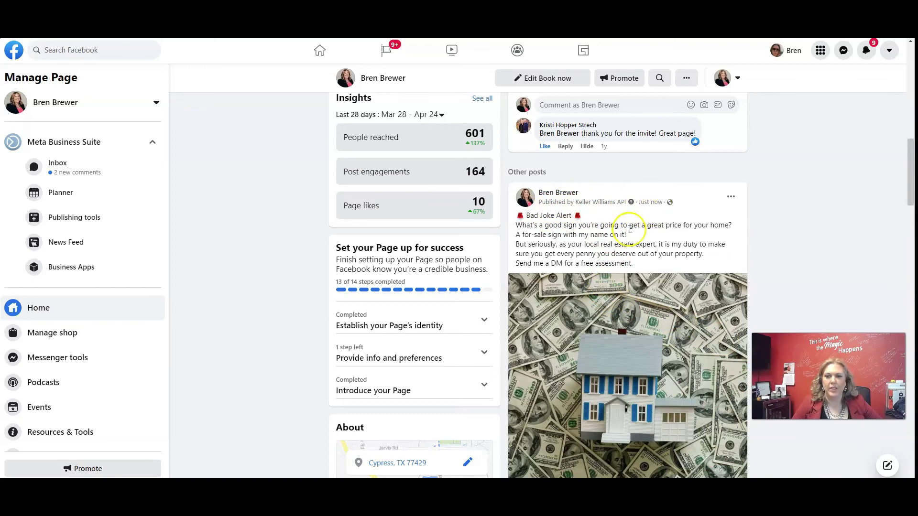
scroll(628, 230, down, 1)
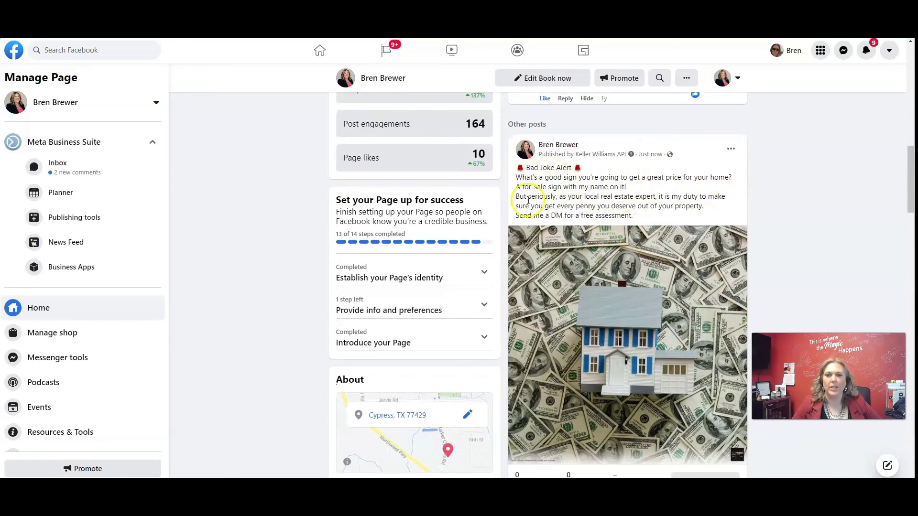
scroll(576, 278, down, 1)
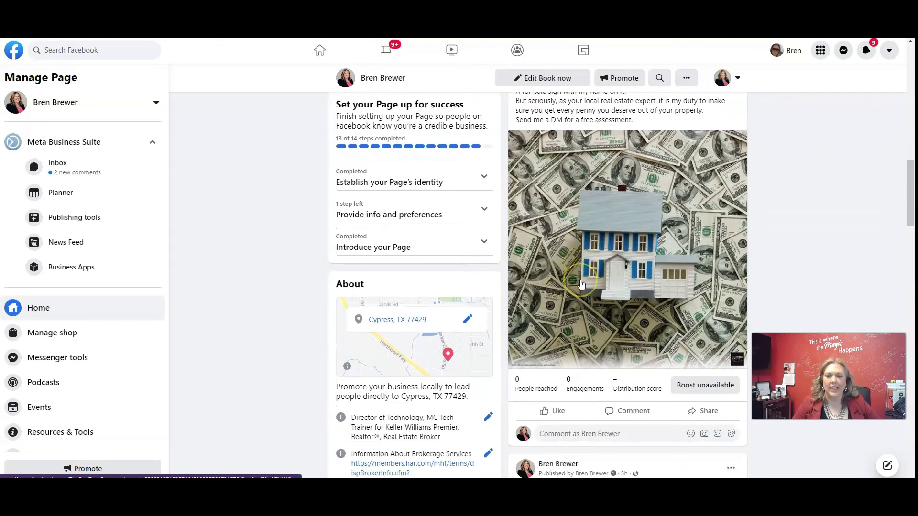
scroll(581, 284, down, 1)
scroll(582, 284, up, 1)
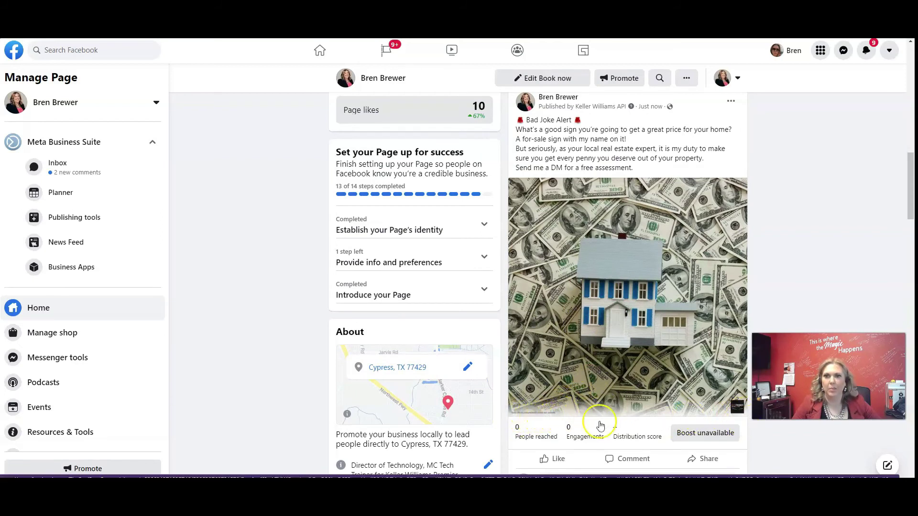
scroll(637, 427, up, 1)
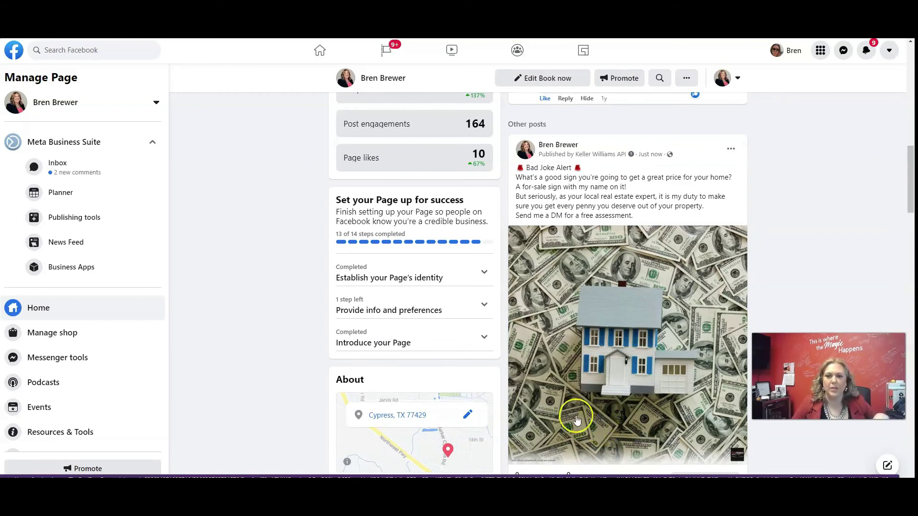
click(747, 468)
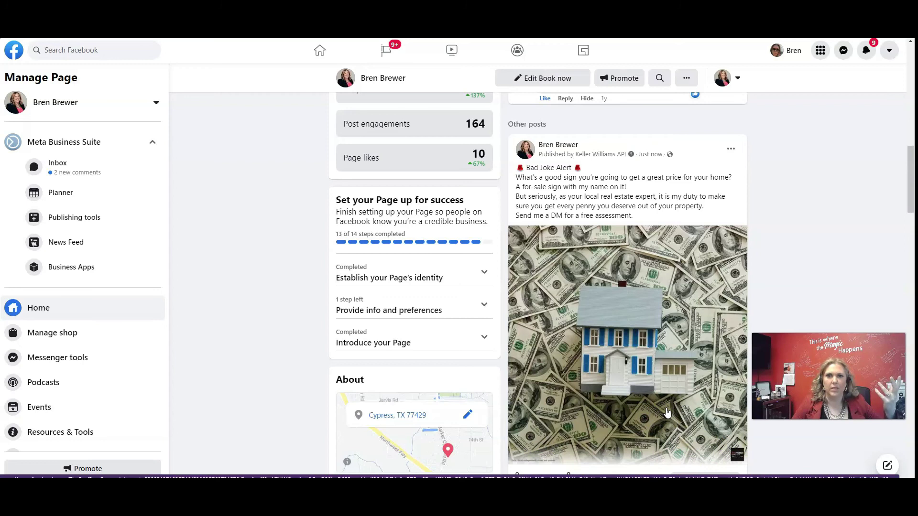
click(671, 378)
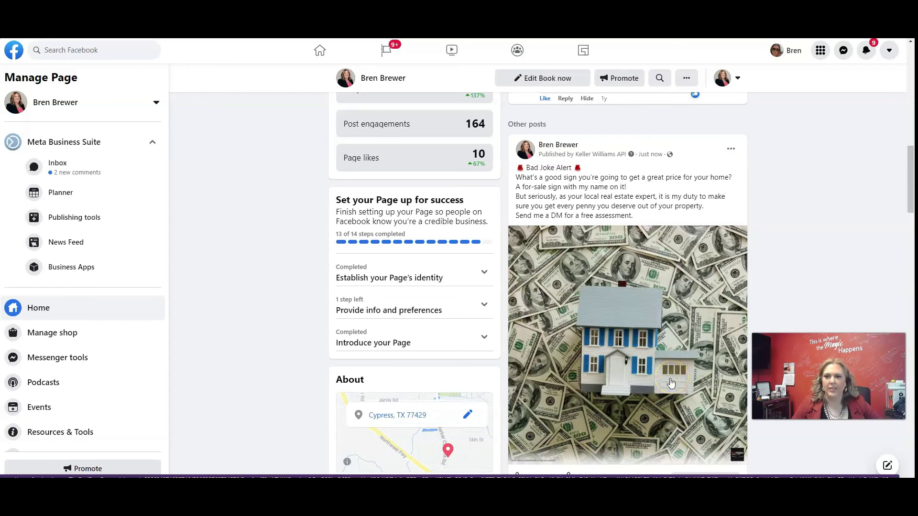